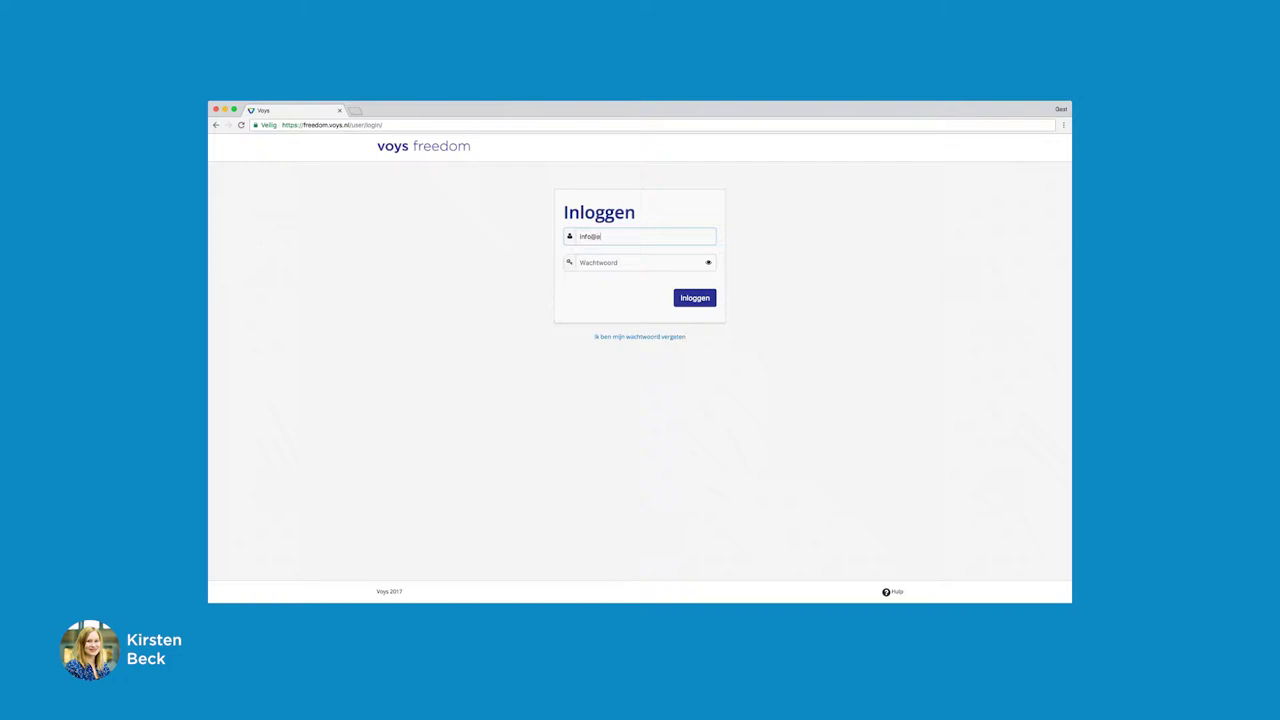
Sign in to the Altijd gelijk advocaten business account with its e-mail address and password
type("lijk.nl")
left_click(592, 264)
type("aaaaaaaa")
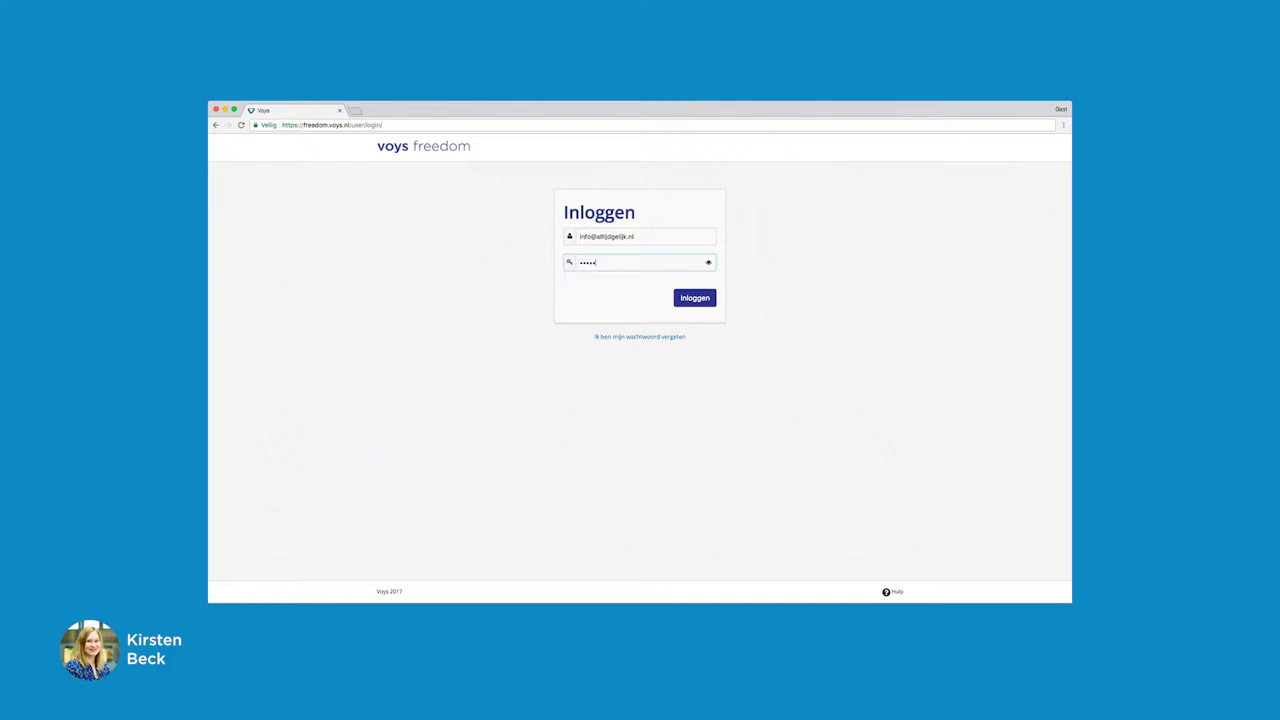
left_click(707, 300)
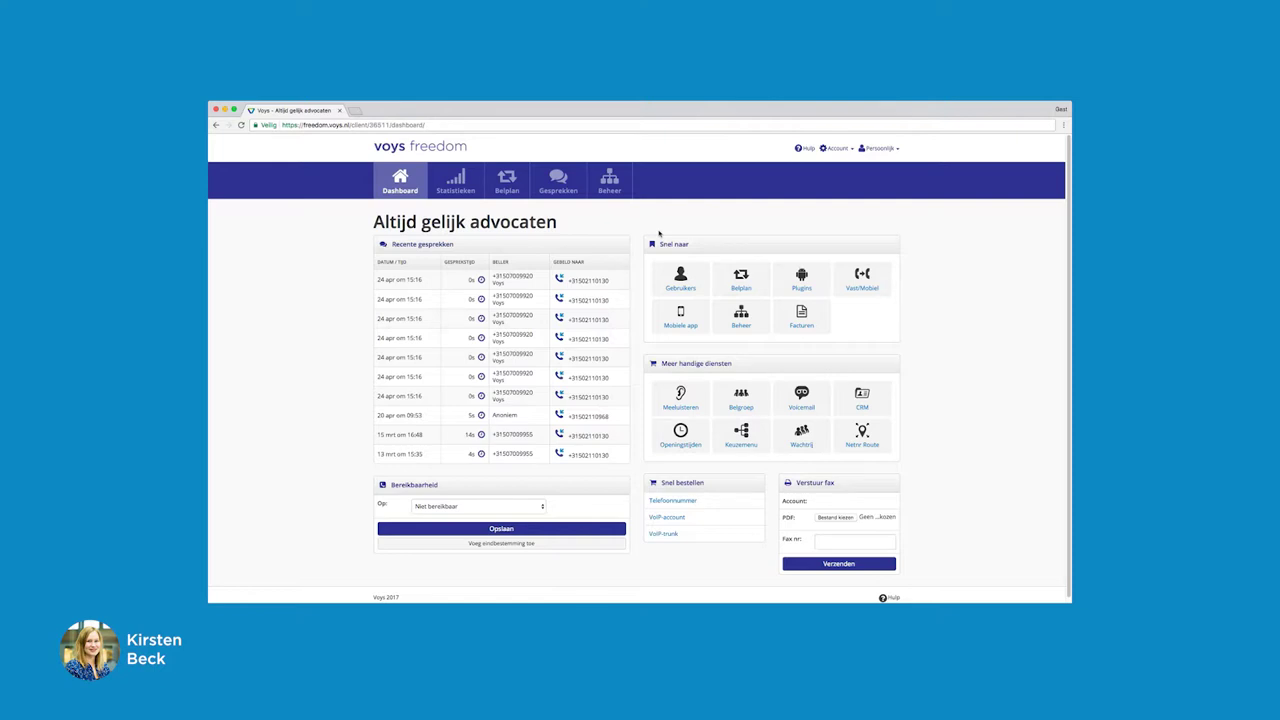
From Beheer, open the empty Belgroep overview and start a new call group with extension 401
left_click(612, 186)
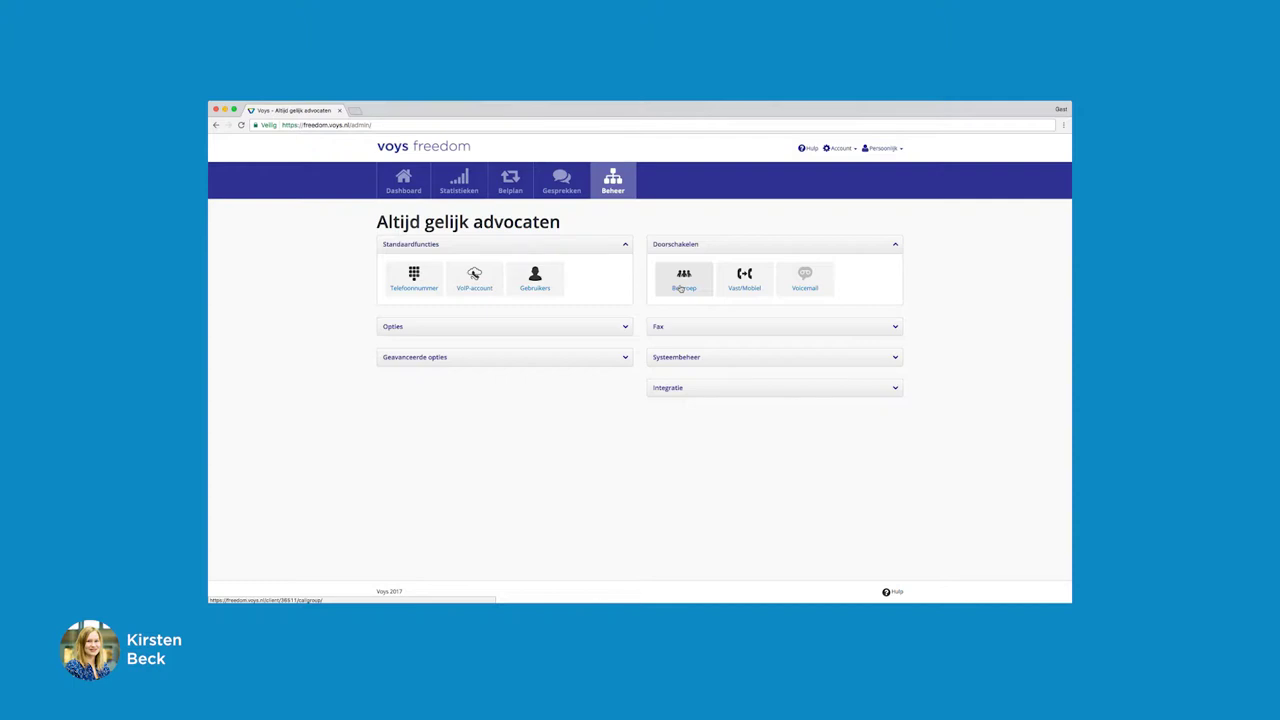
left_click(681, 288)
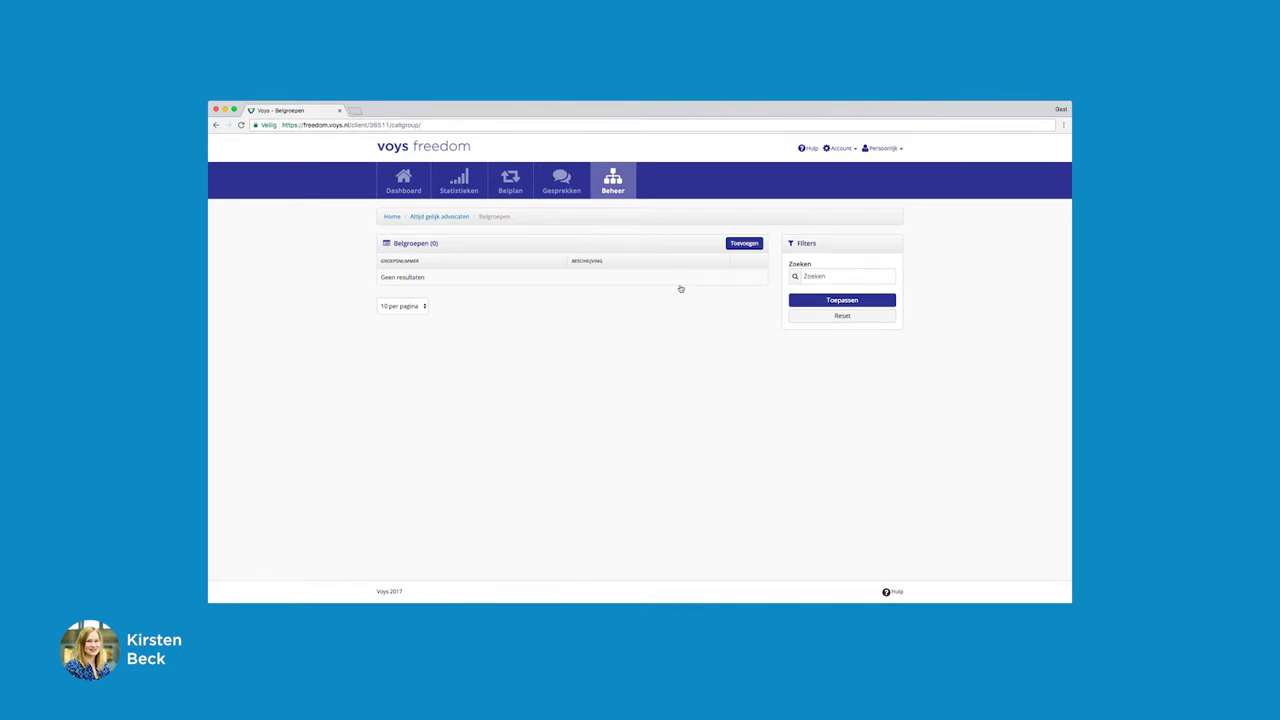
left_click(745, 244)
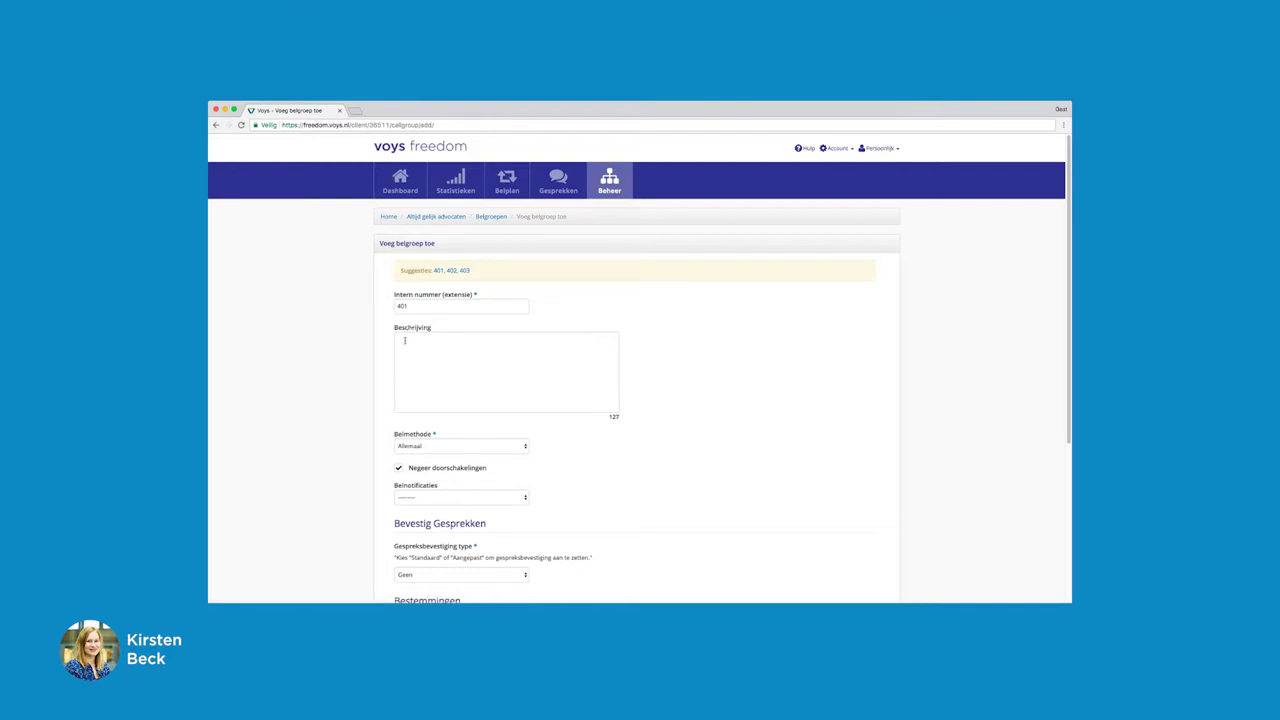
Describe call group 401 as 'Alle toestellen', keep ring method Allemaal, and review the confirmation options
type("Alle torestellen")
left_click(524, 447)
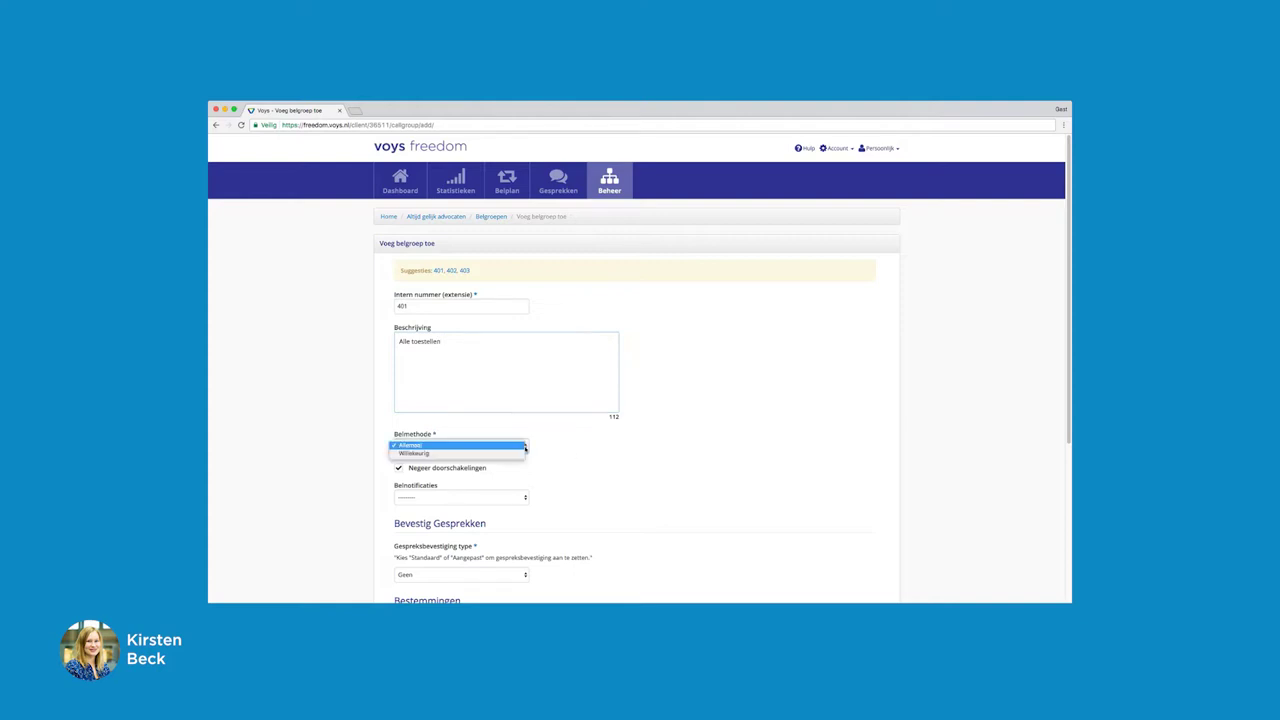
left_click(546, 449)
scroll(546, 450, "down", 2)
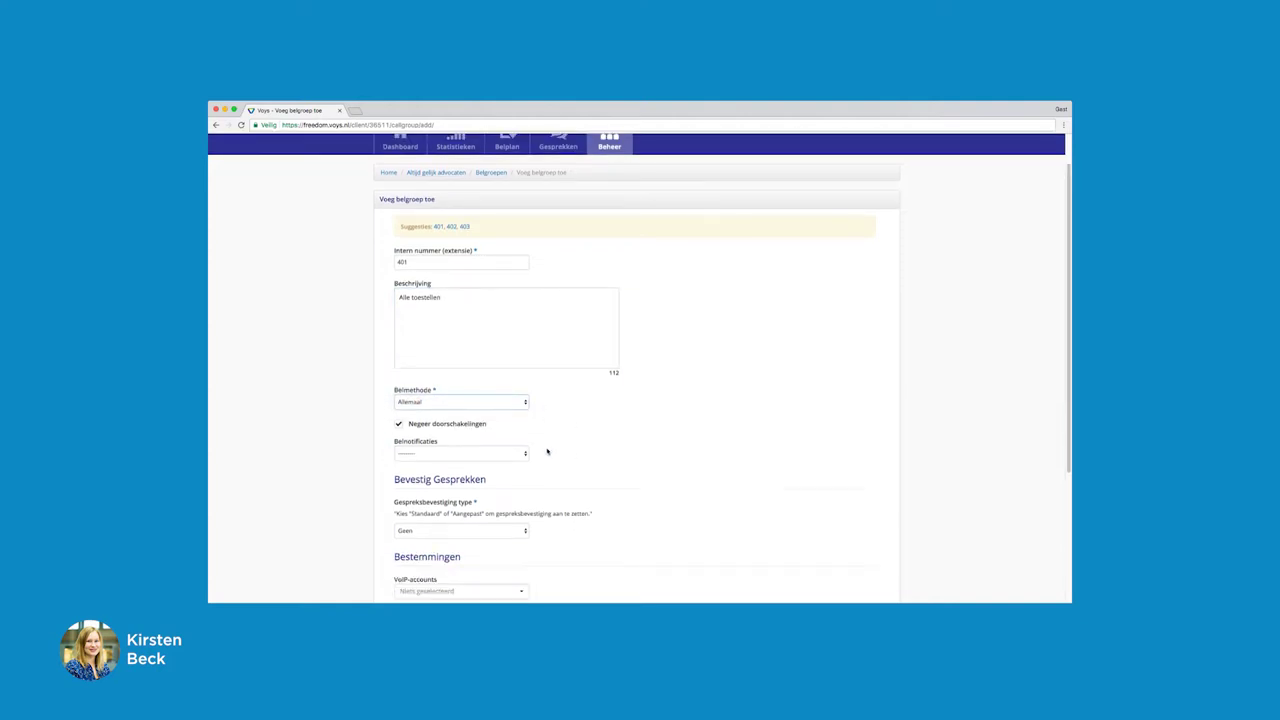
scroll(547, 451, "down", 1)
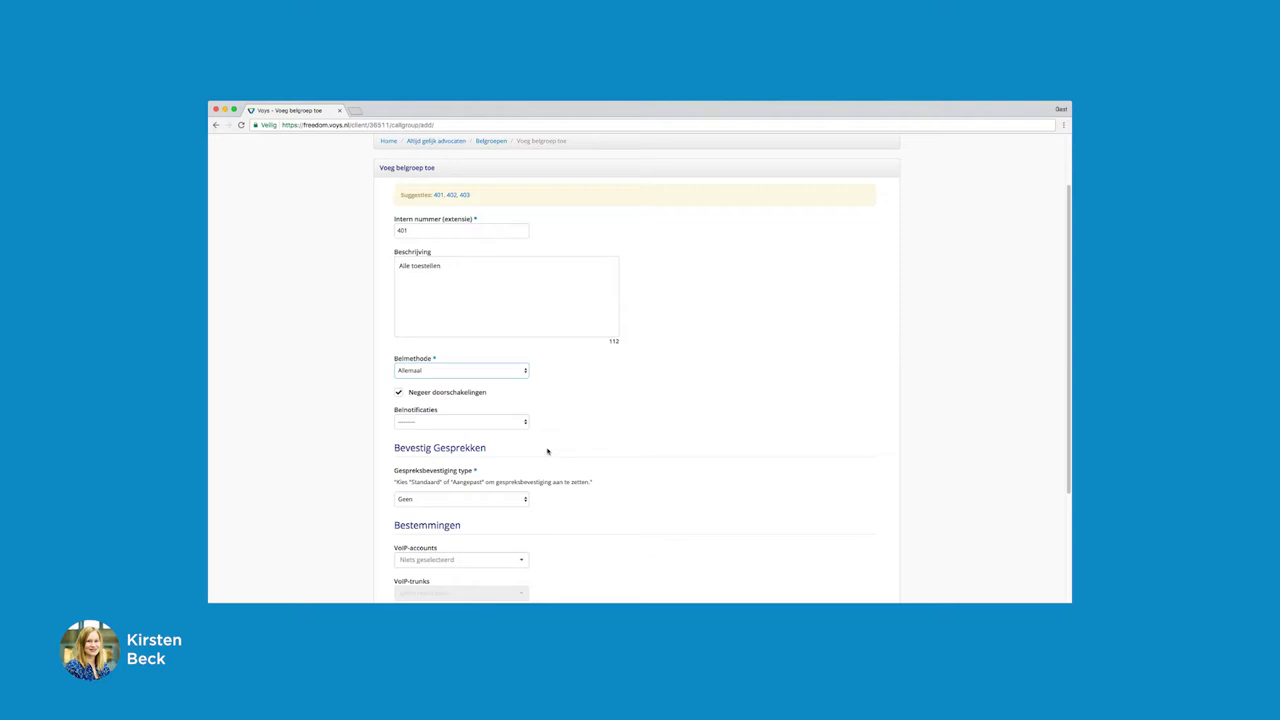
scroll(547, 451, "down", 2)
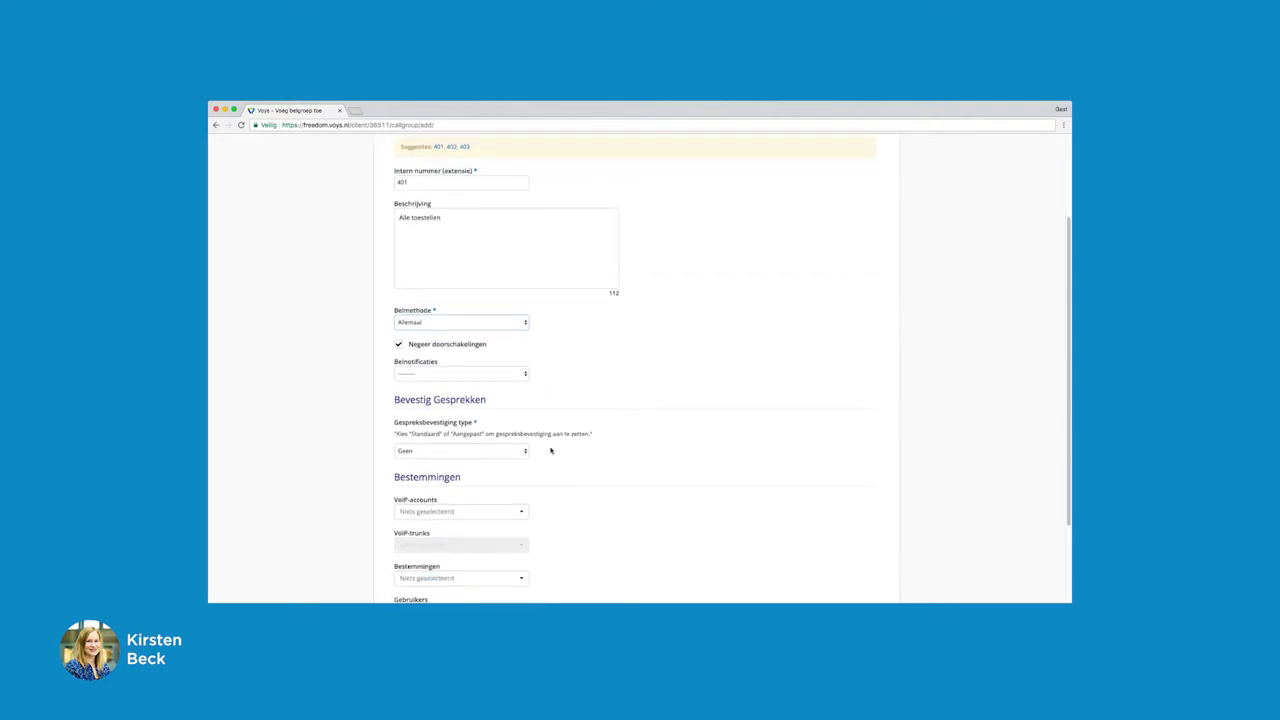
scroll(563, 450, "down", 1)
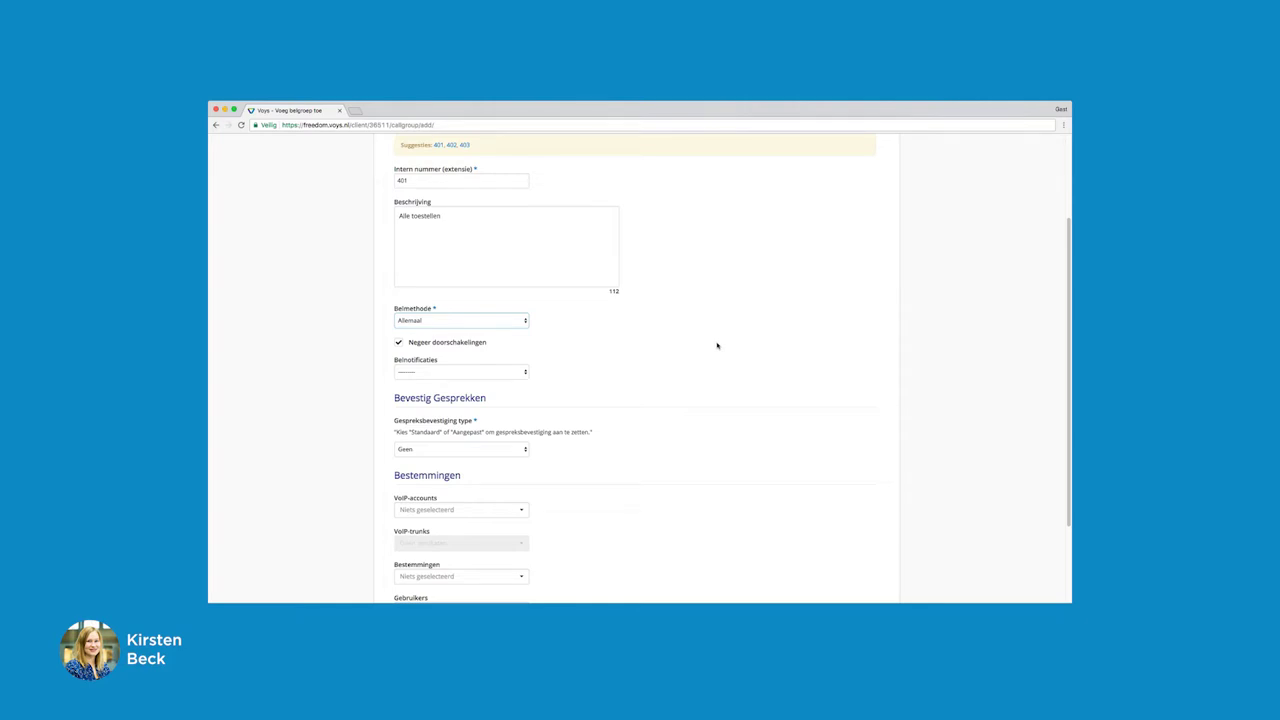
left_click(525, 448)
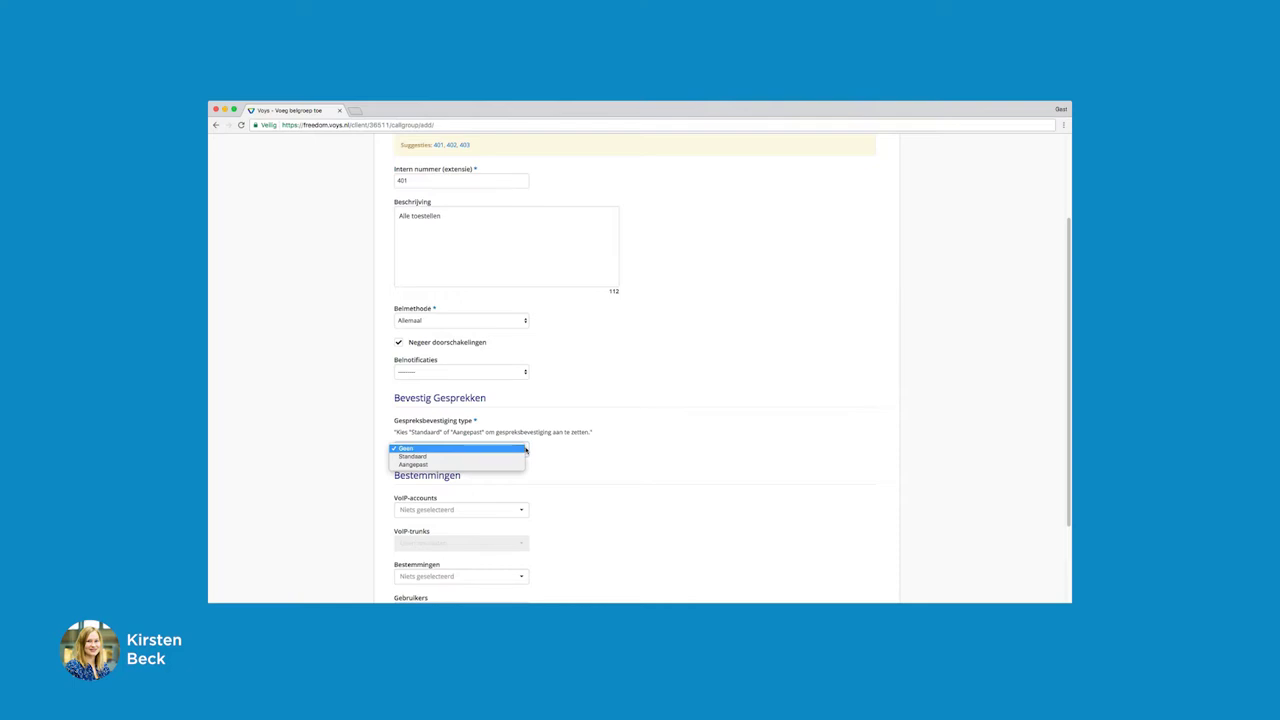
left_click(526, 450)
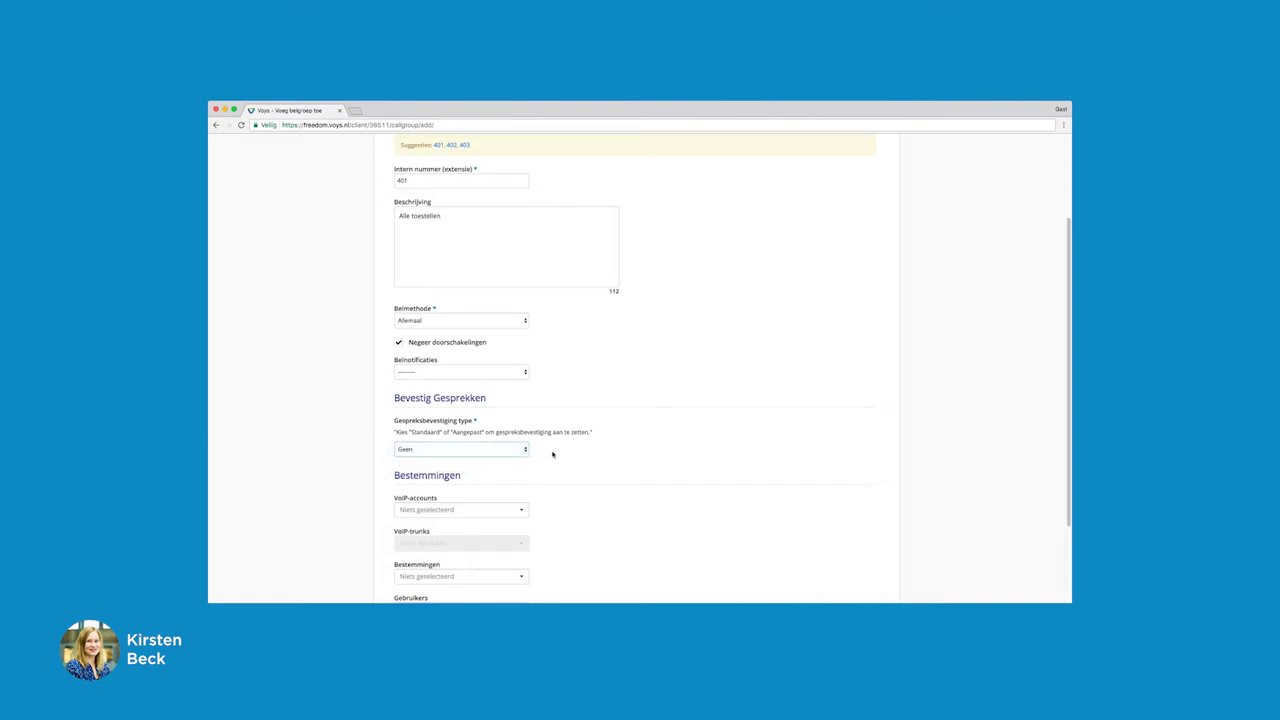
scroll(566, 454, "down", 1)
scroll(566, 454, "down", 2)
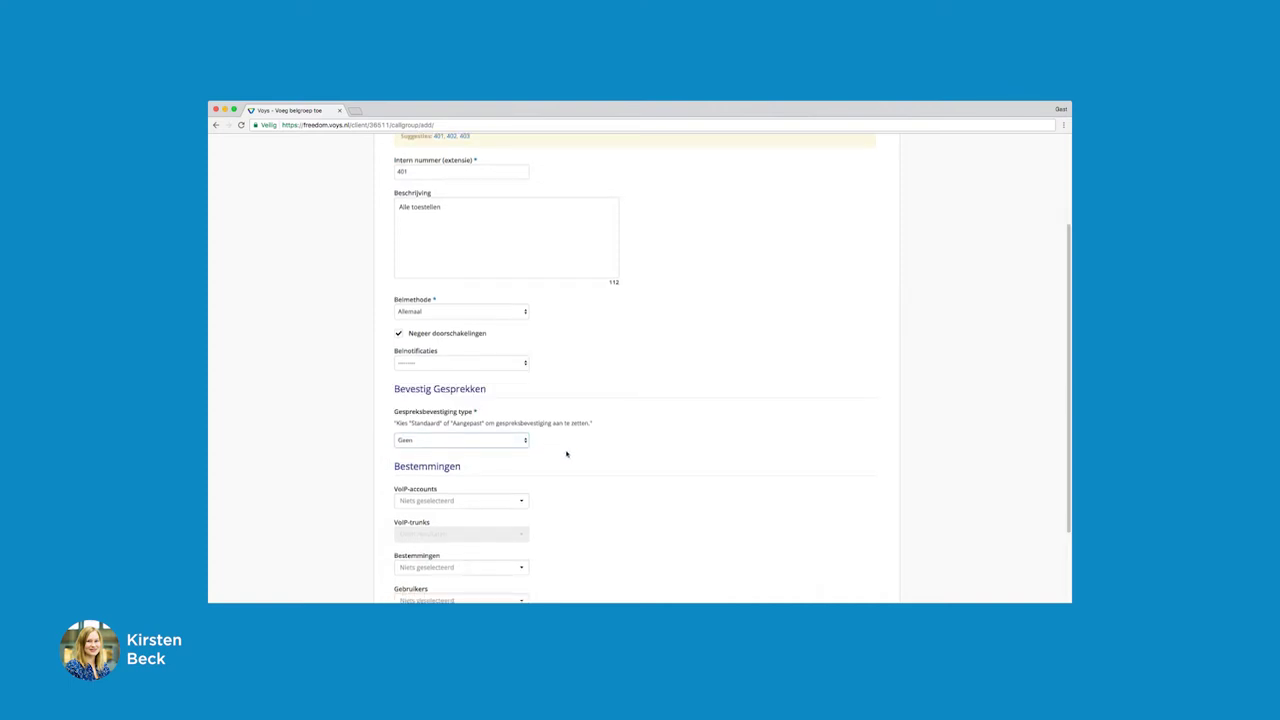
scroll(566, 454, "down", 1)
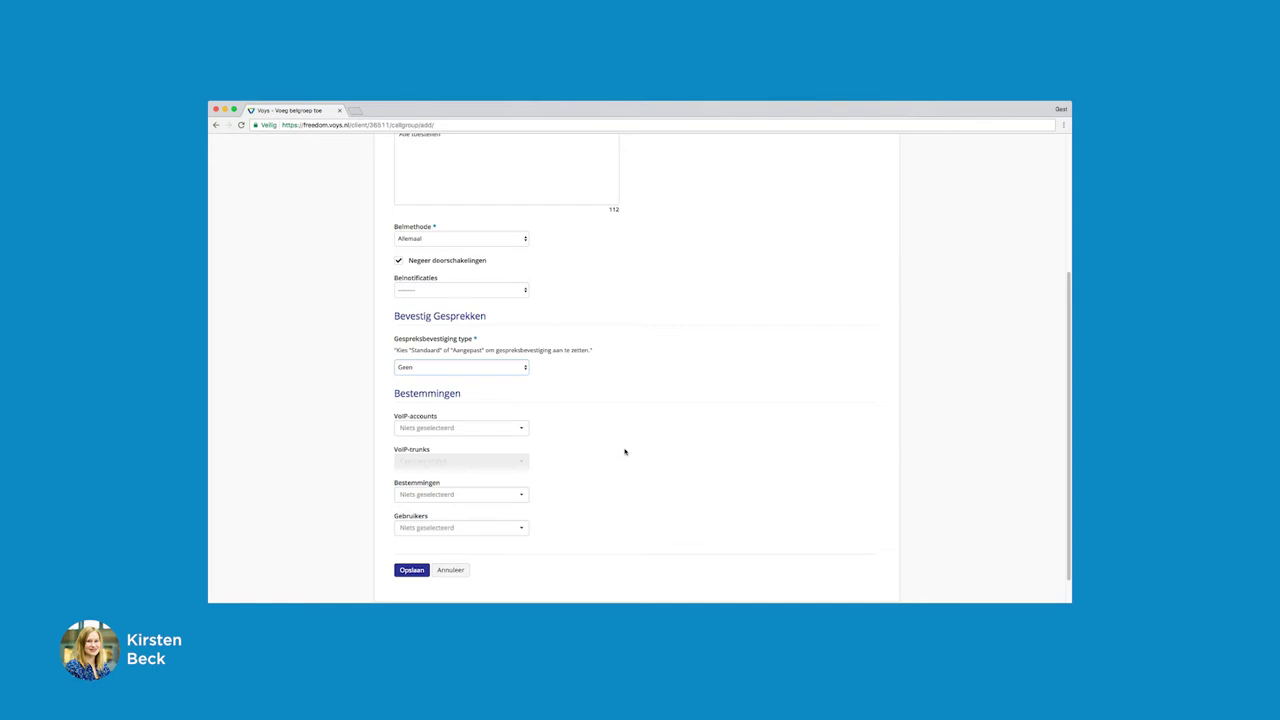
Browse the VoIP account, phone-number and user destination lists without choosing anything
left_click(521, 430)
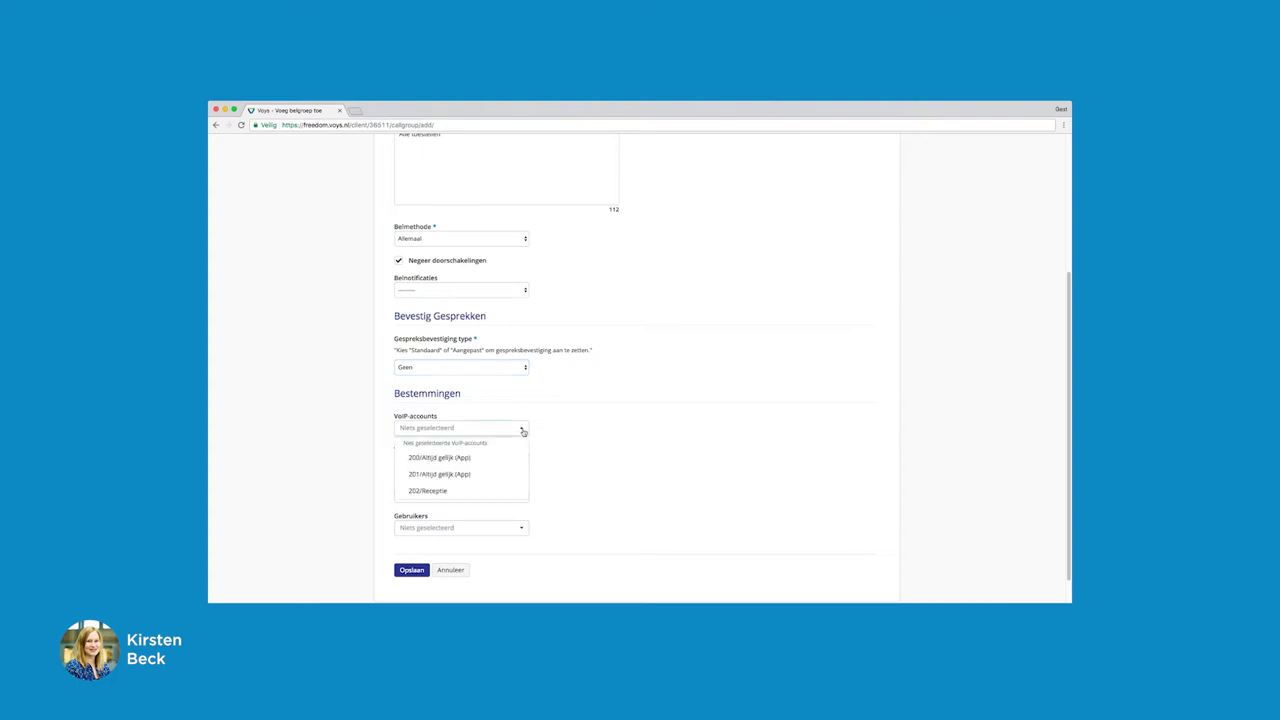
left_click(523, 432)
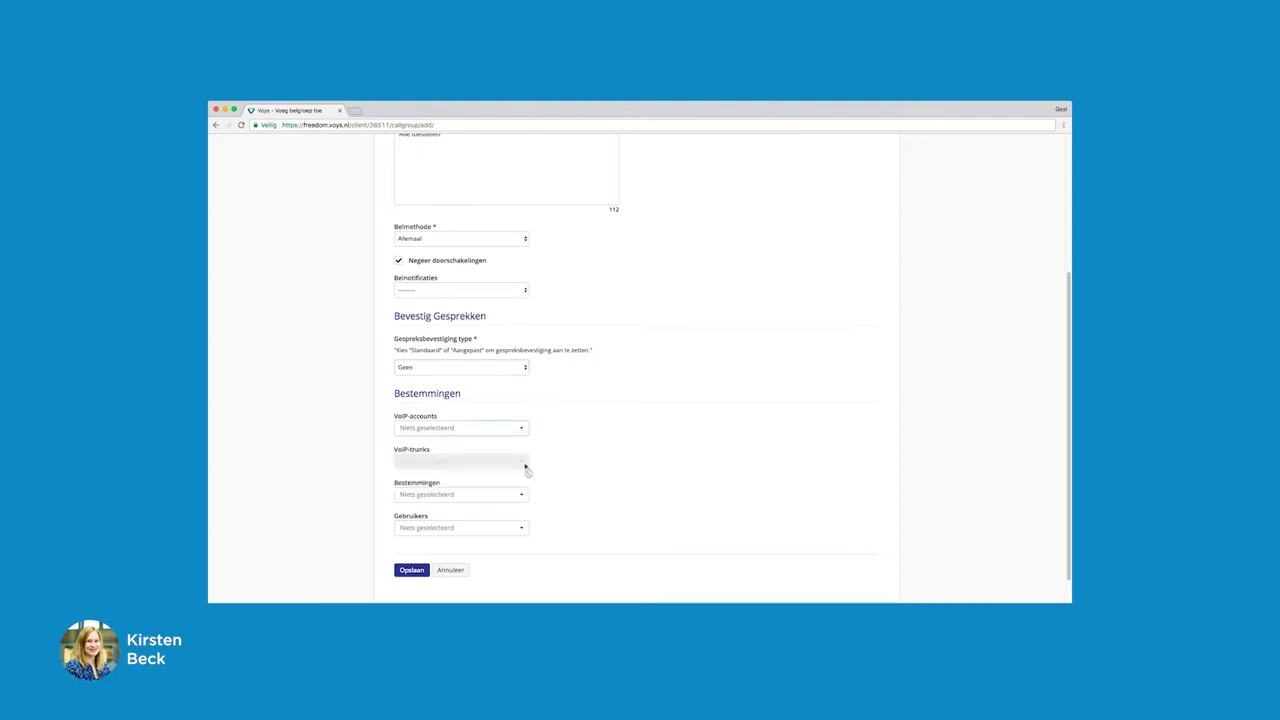
left_click(523, 495)
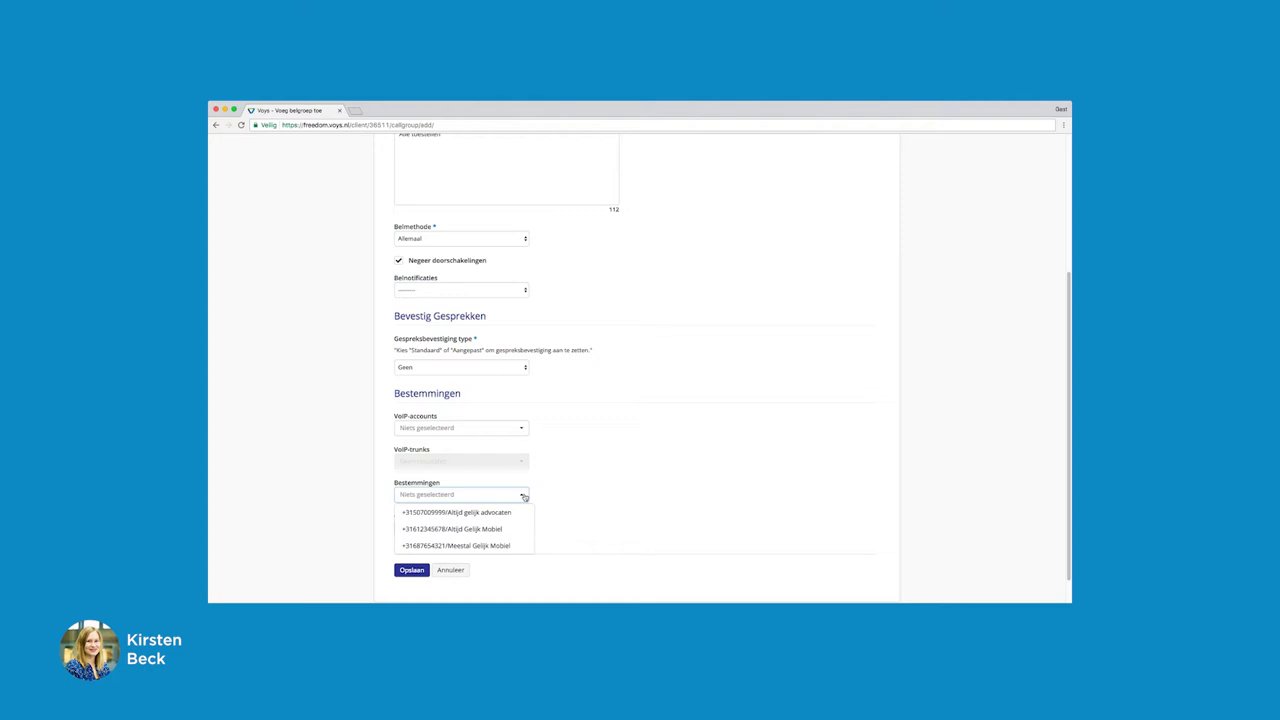
left_click(523, 495)
left_click(521, 530)
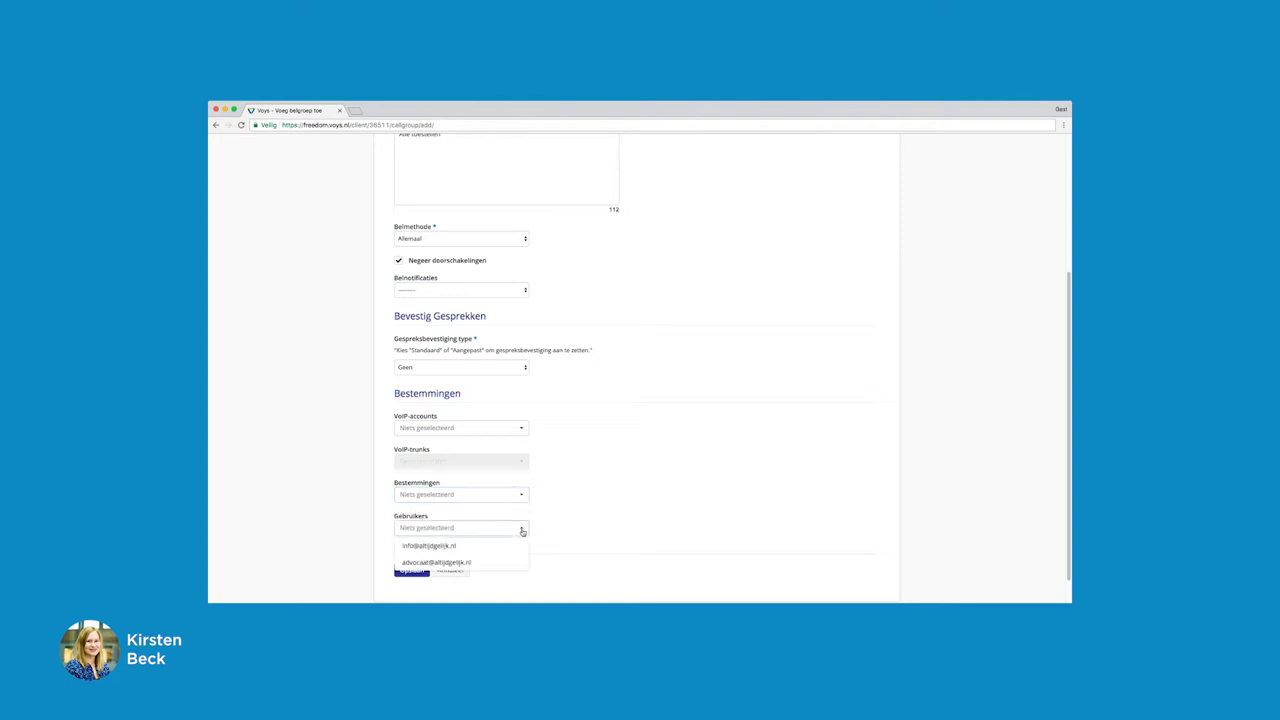
left_click(521, 530)
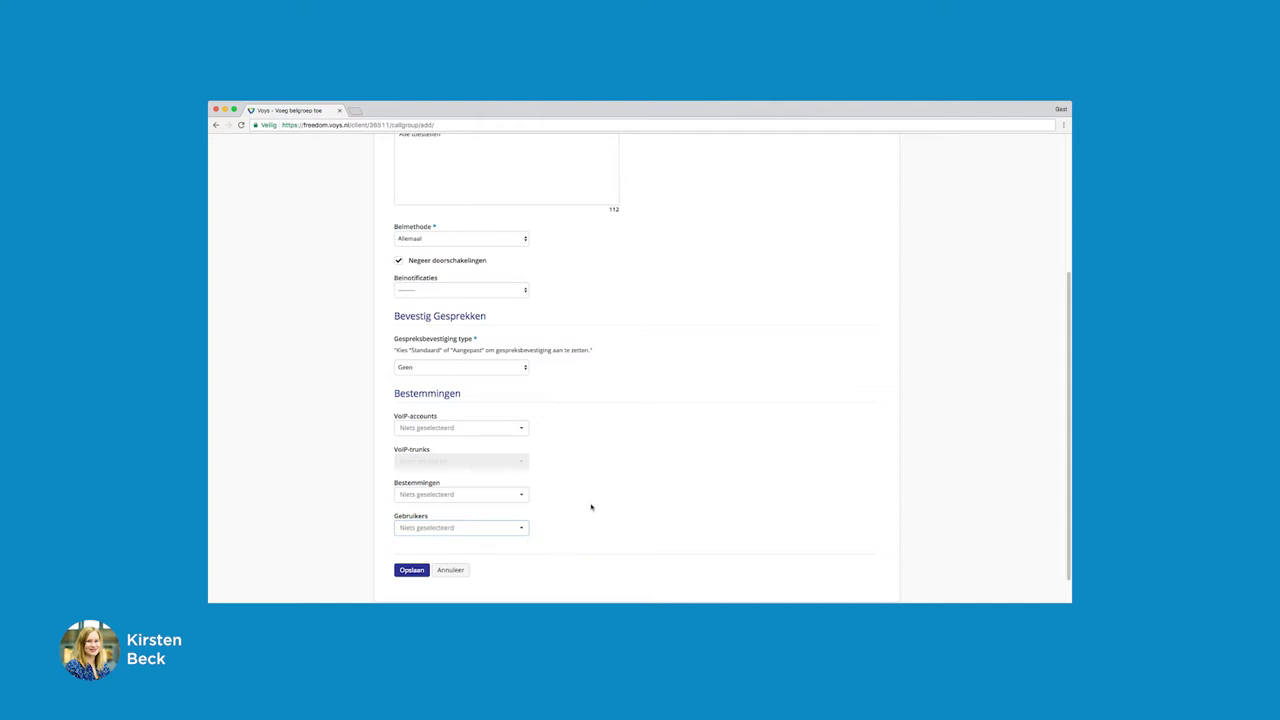
Add VoIP accounts 200, 201 and 202/Receptie to the call group and save it
left_click(521, 428)
left_click(519, 459)
left_click(519, 489)
left_click(519, 506)
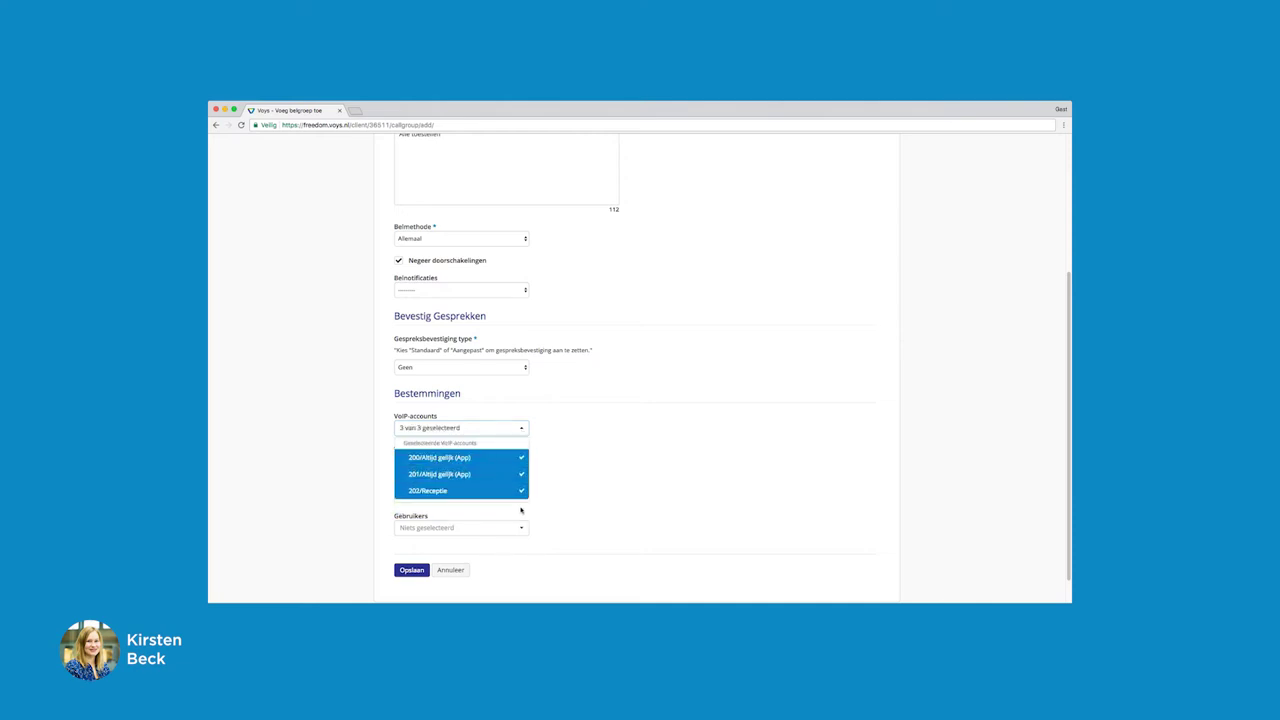
scroll(602, 483, "down", 2)
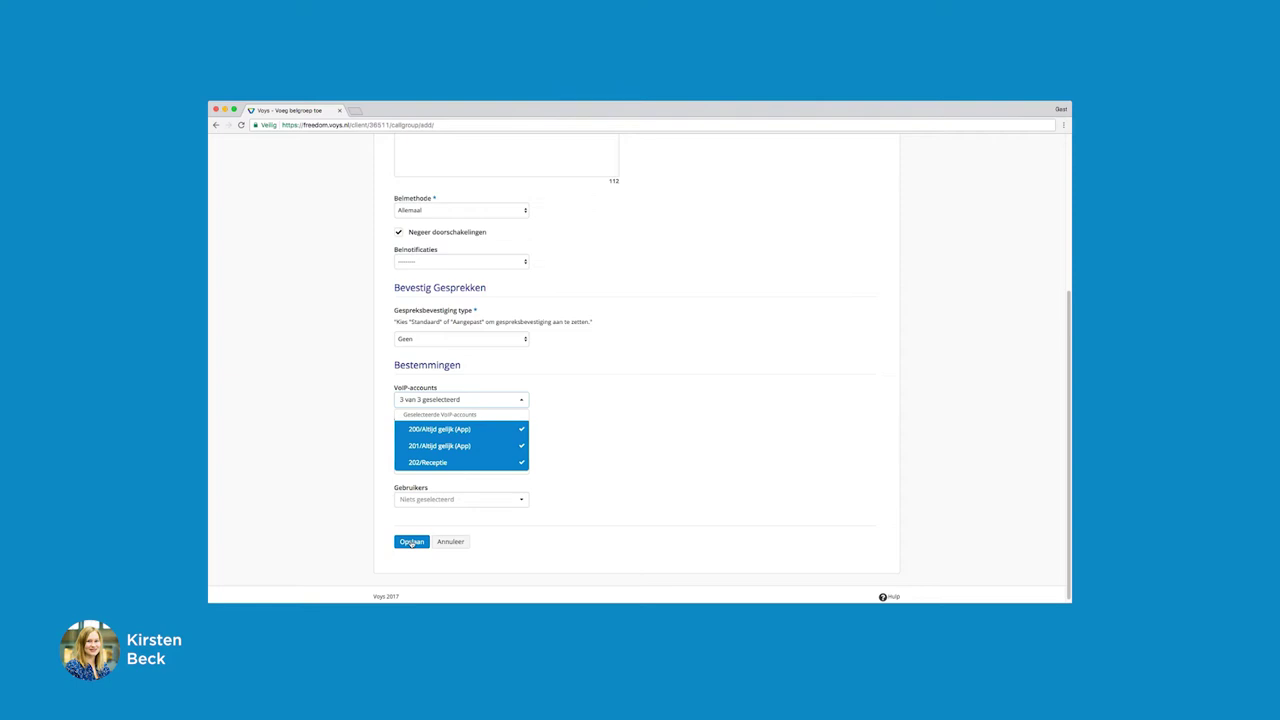
left_click(411, 543)
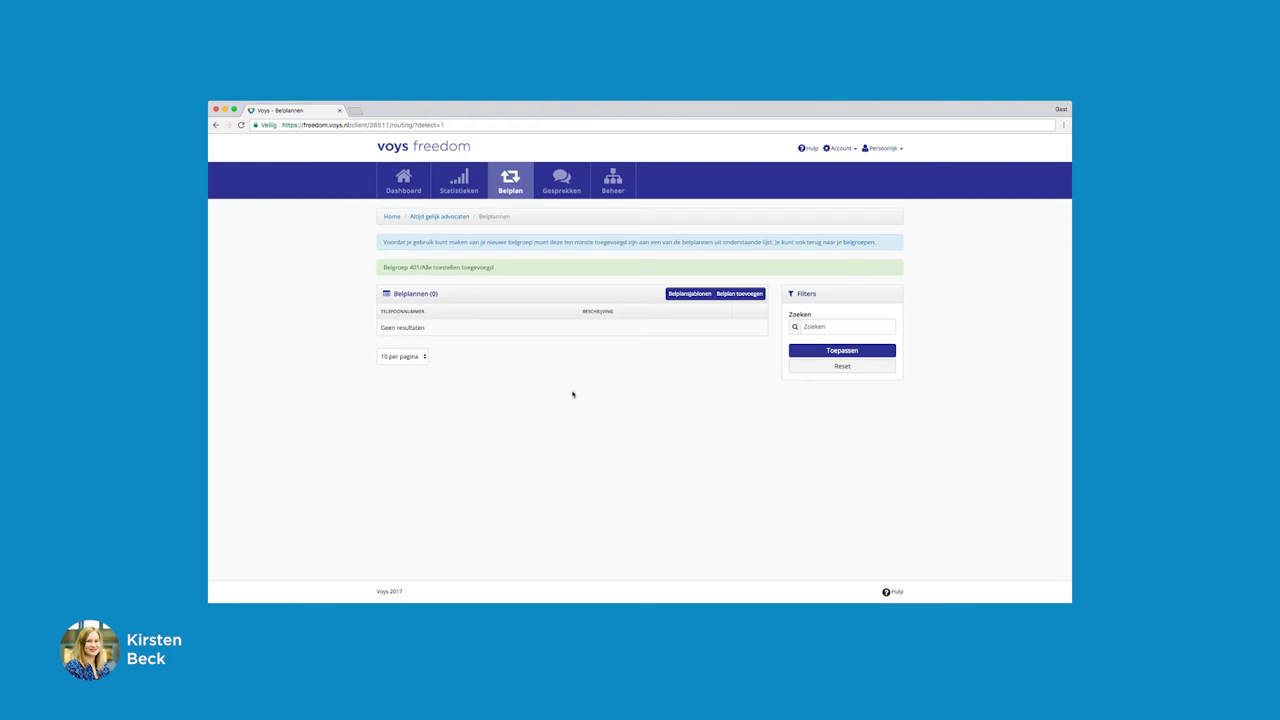
left_click(746, 294)
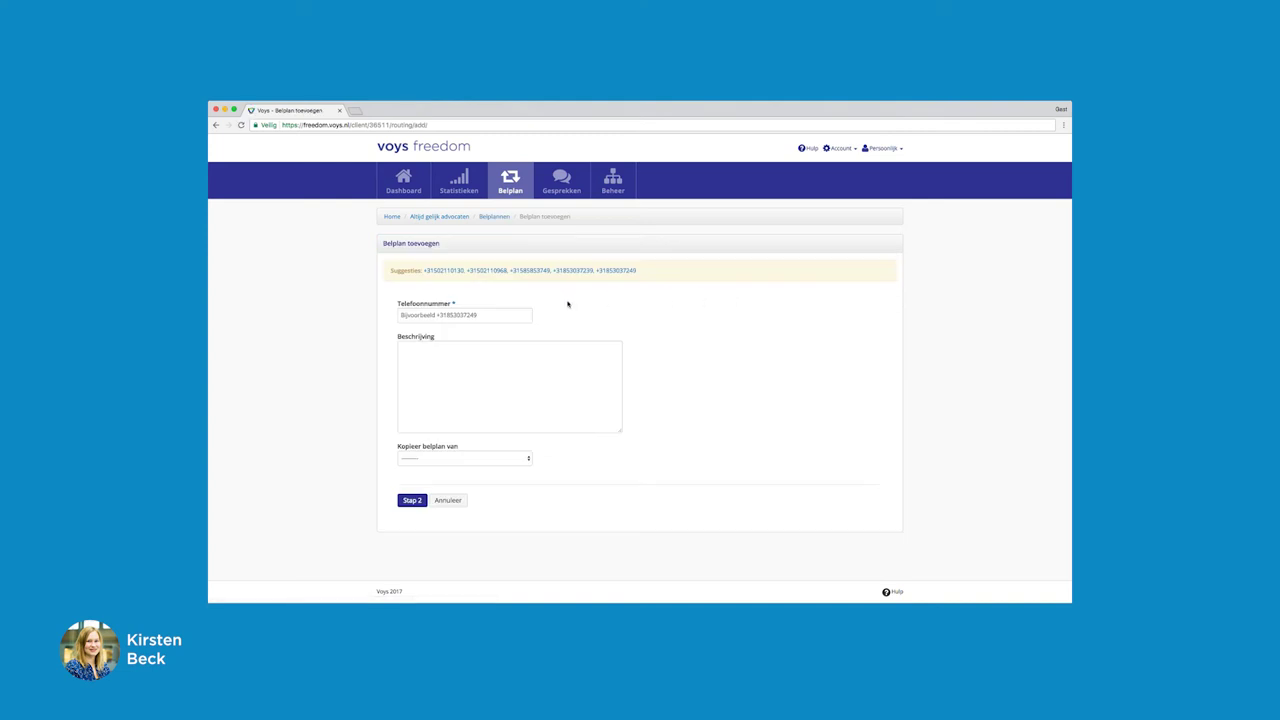
left_click(446, 272)
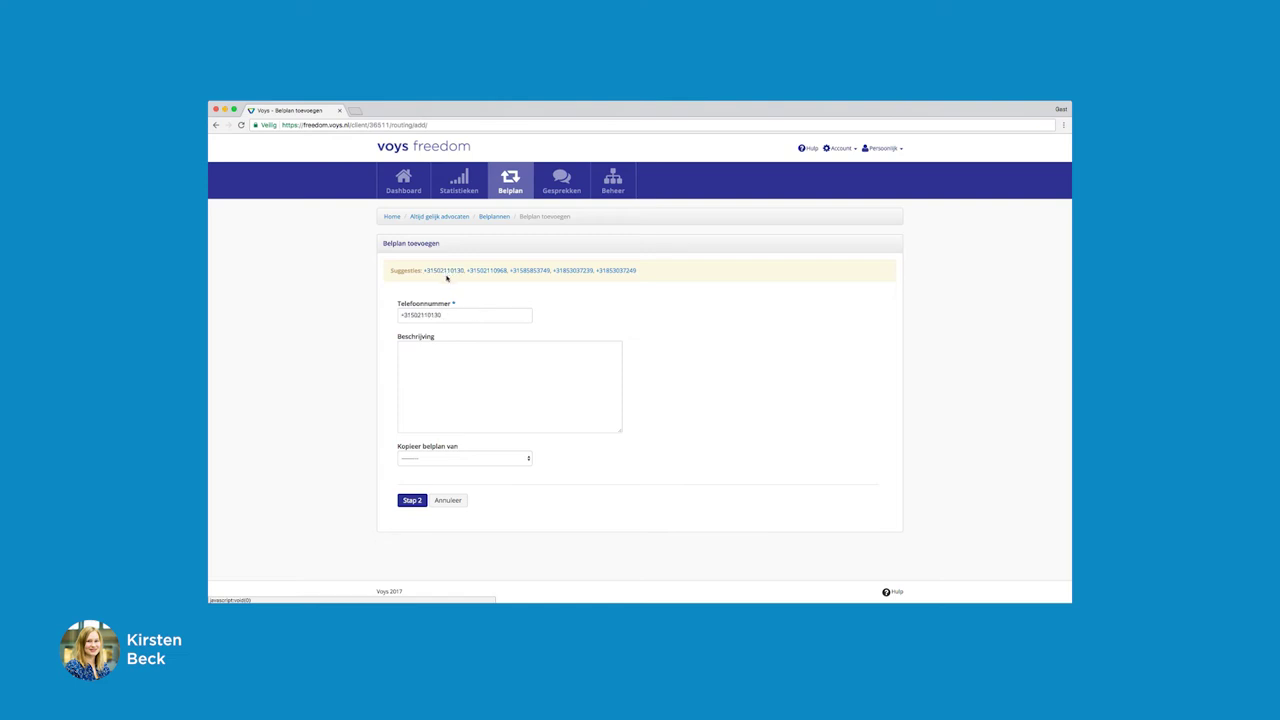
left_click(416, 351)
type("Hoofdnummer")
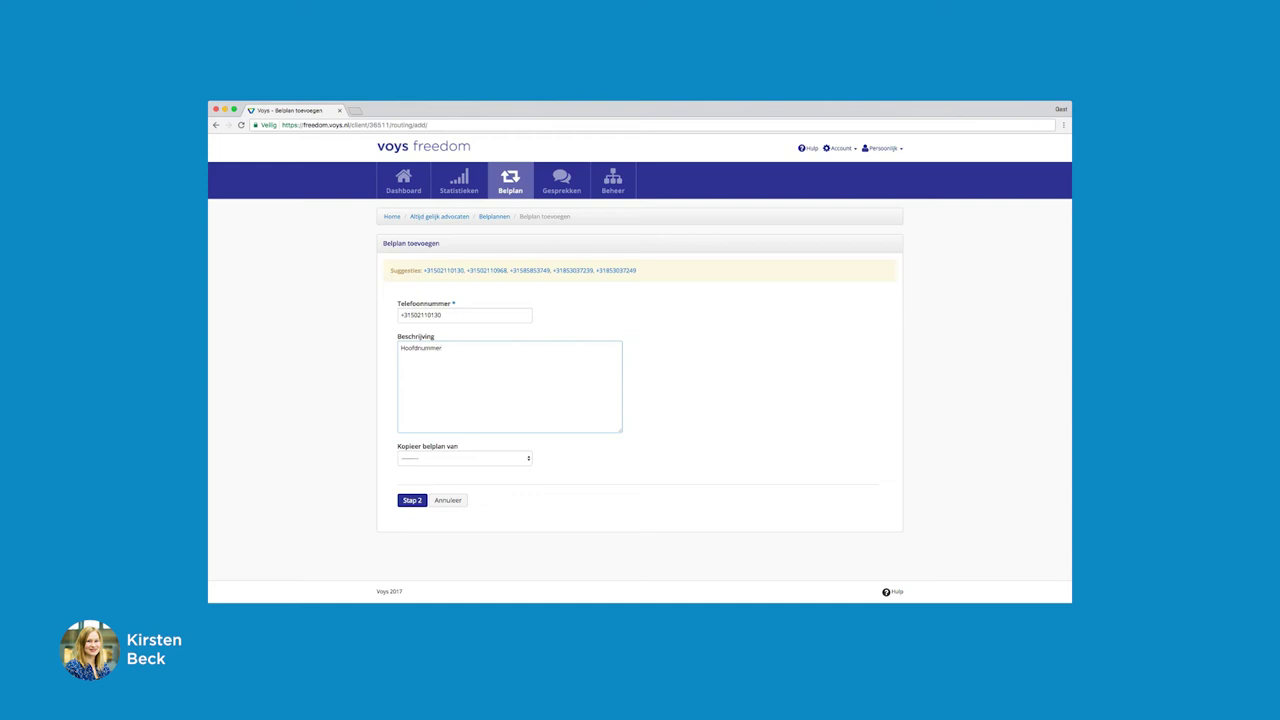
left_click(405, 499)
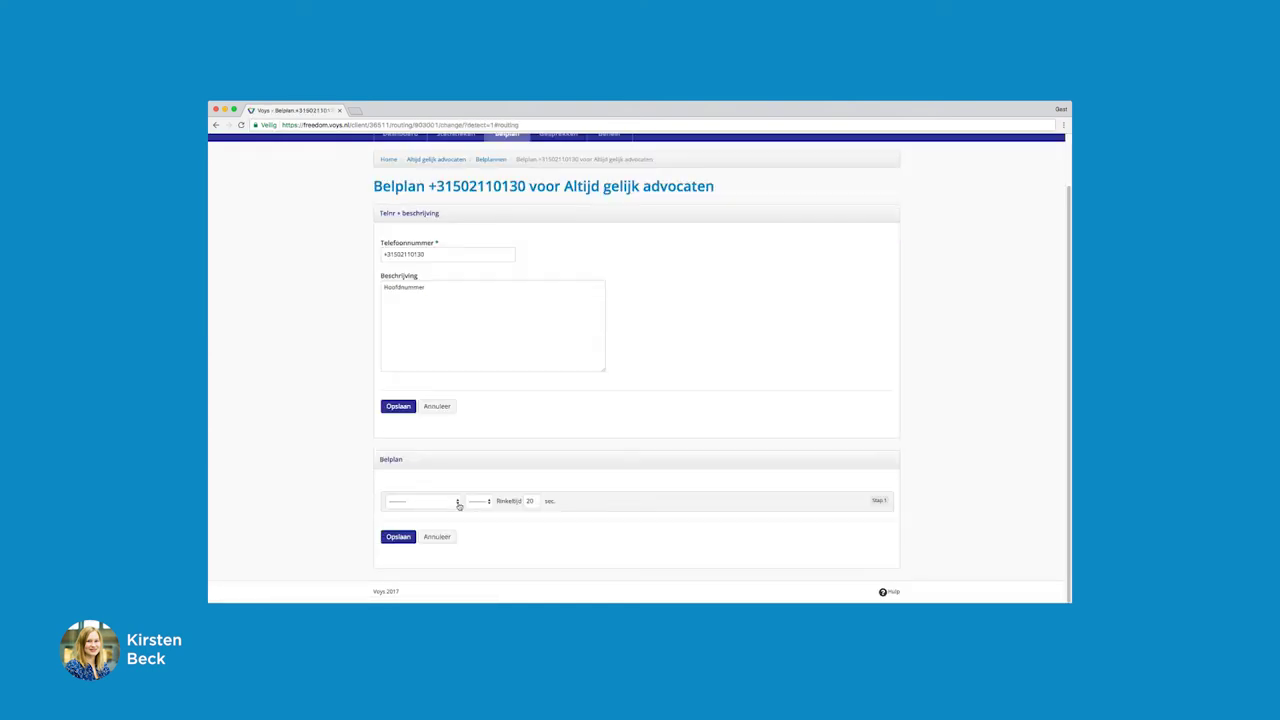
Make the dial plan's first step ring call group 401/Alle toestellen, then save the dial plan
left_click(458, 502)
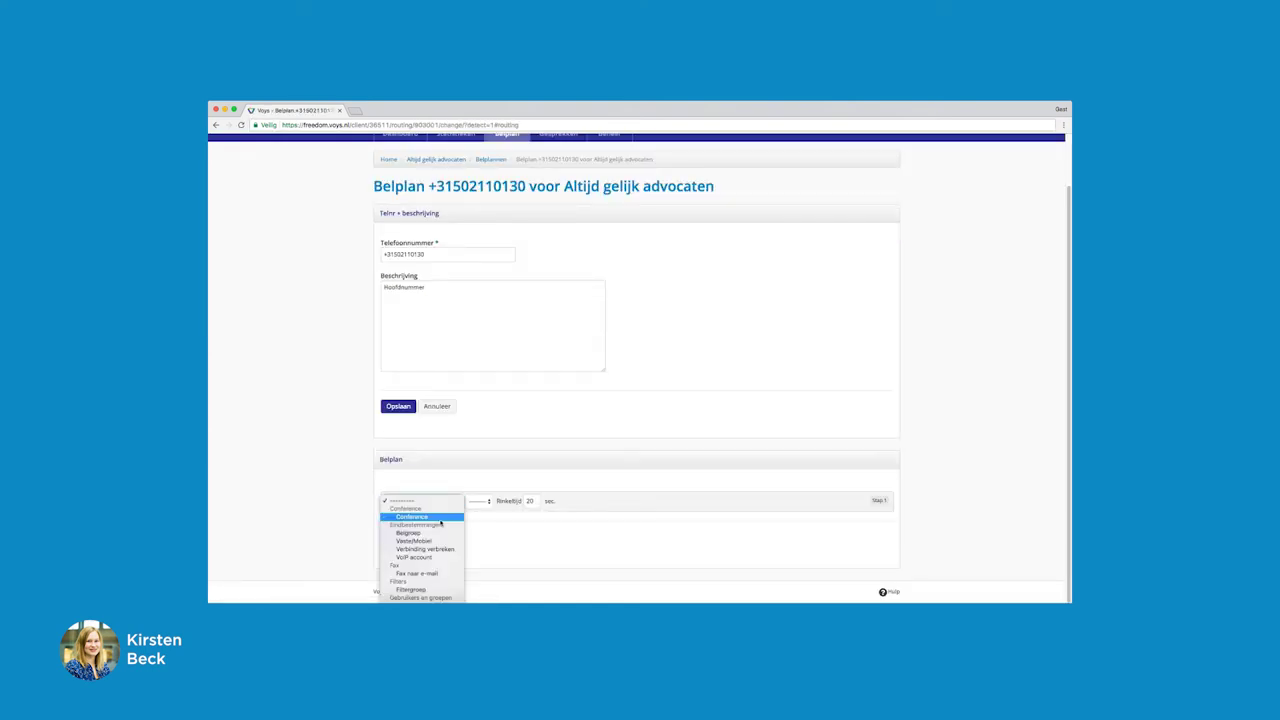
left_click(445, 536)
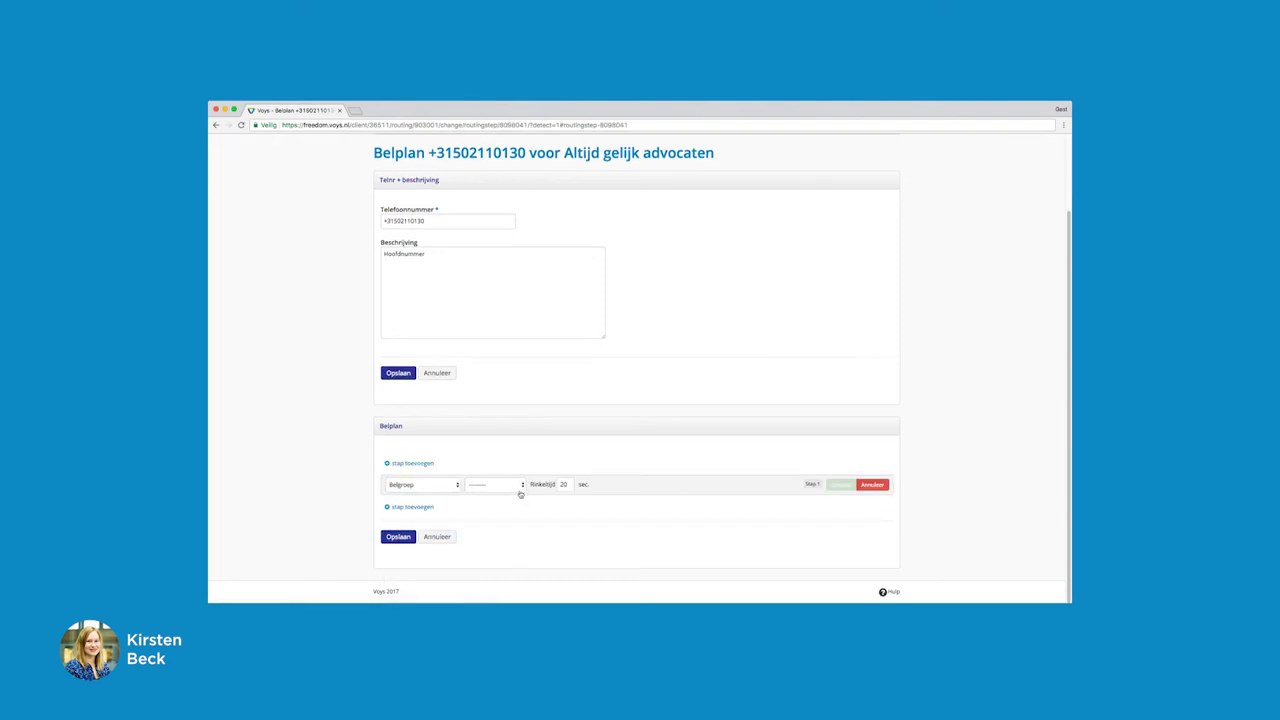
left_click(524, 486)
left_click(521, 492)
left_click(842, 486)
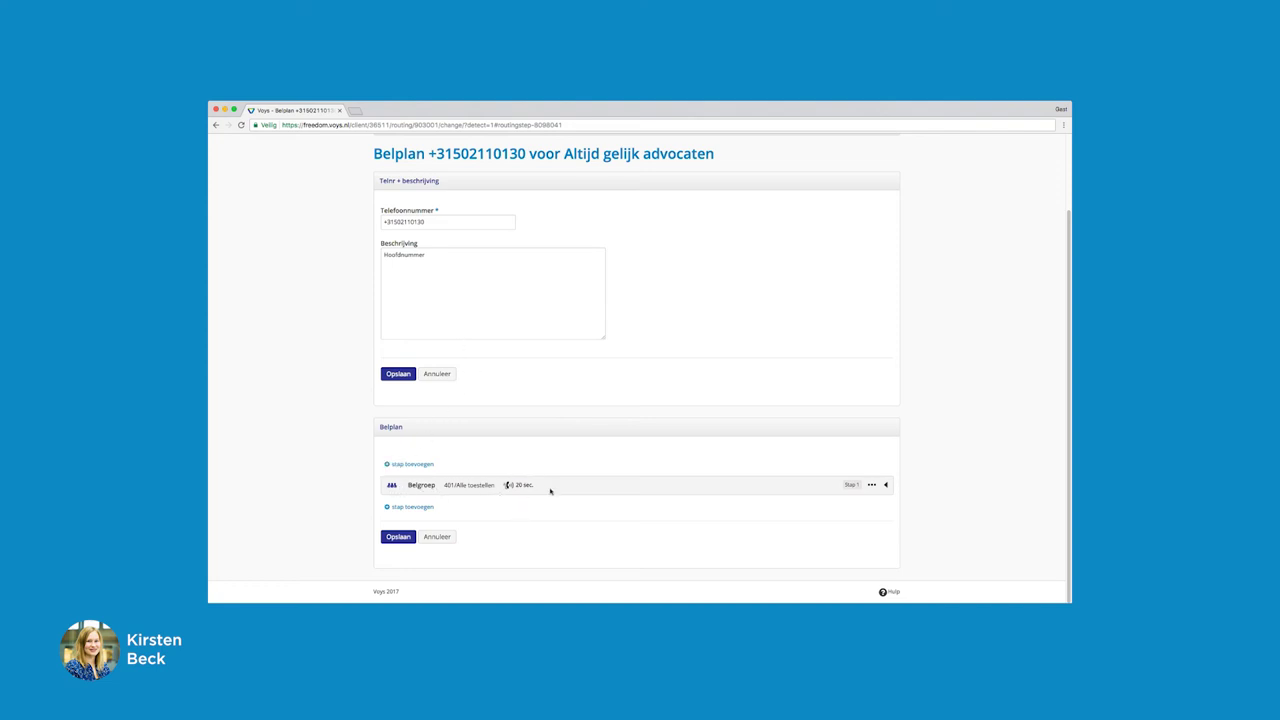
left_click(886, 485)
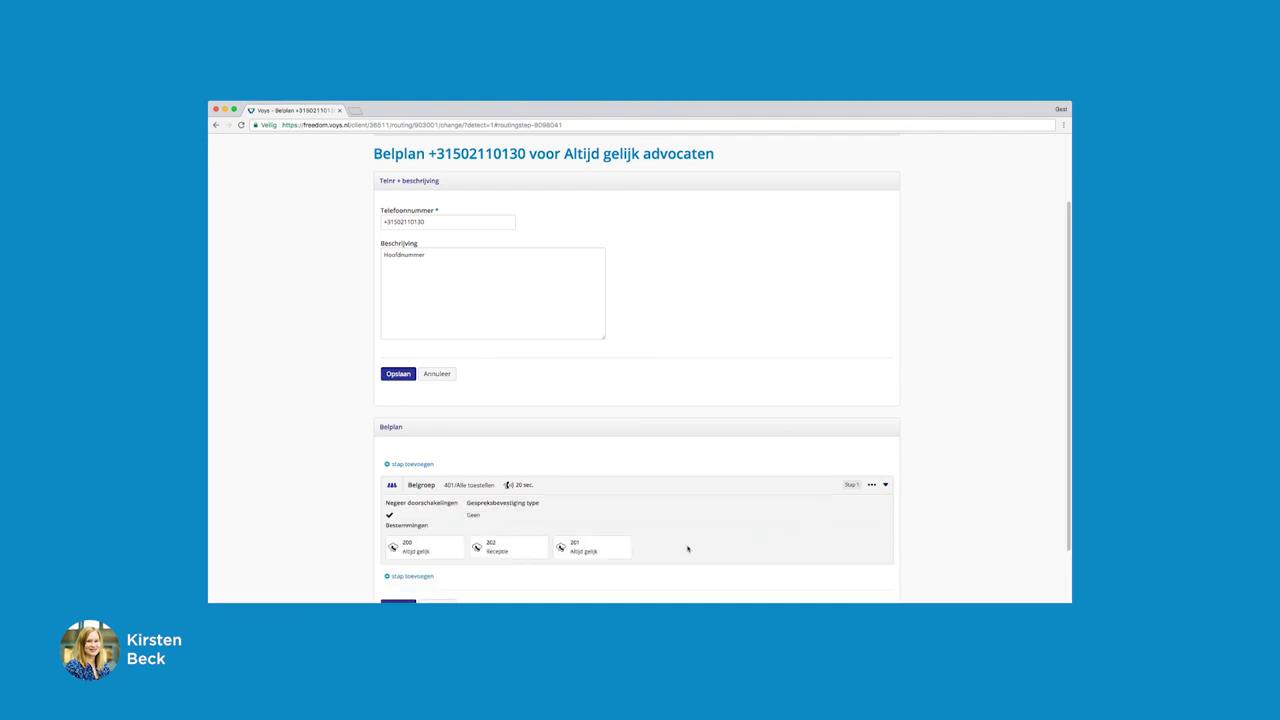
scroll(687, 548, "down", 2)
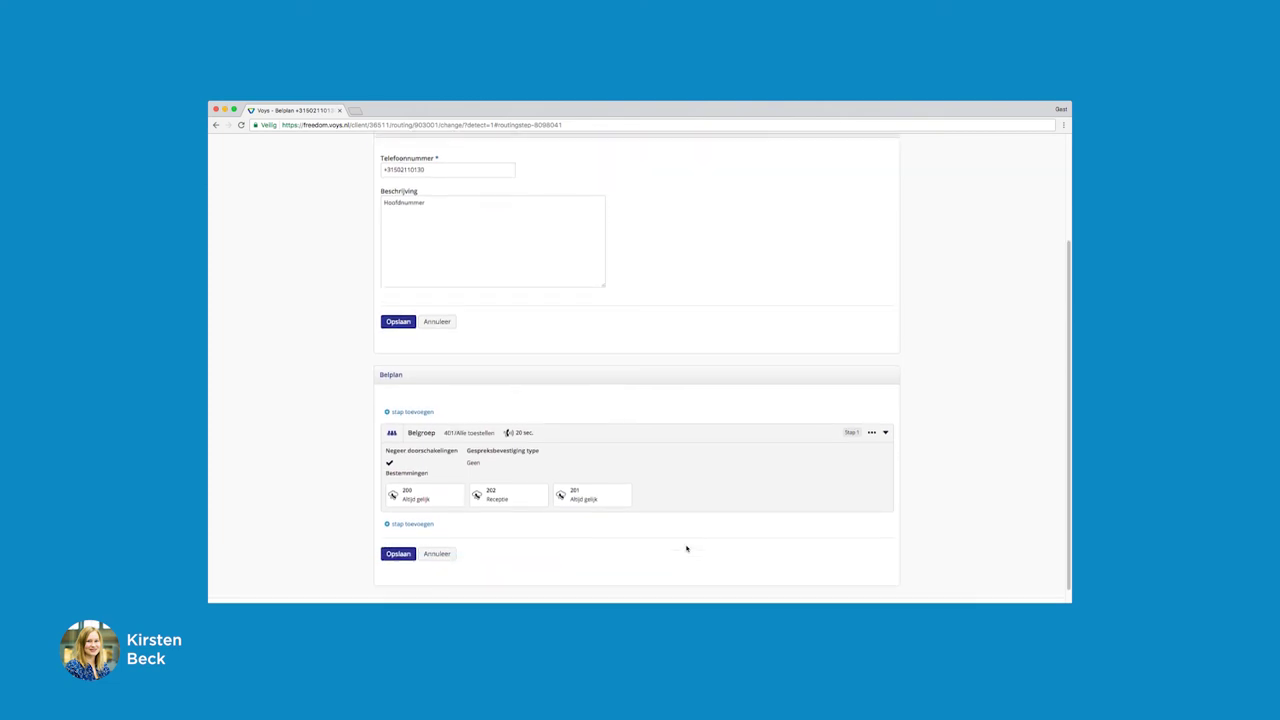
left_click(399, 557)
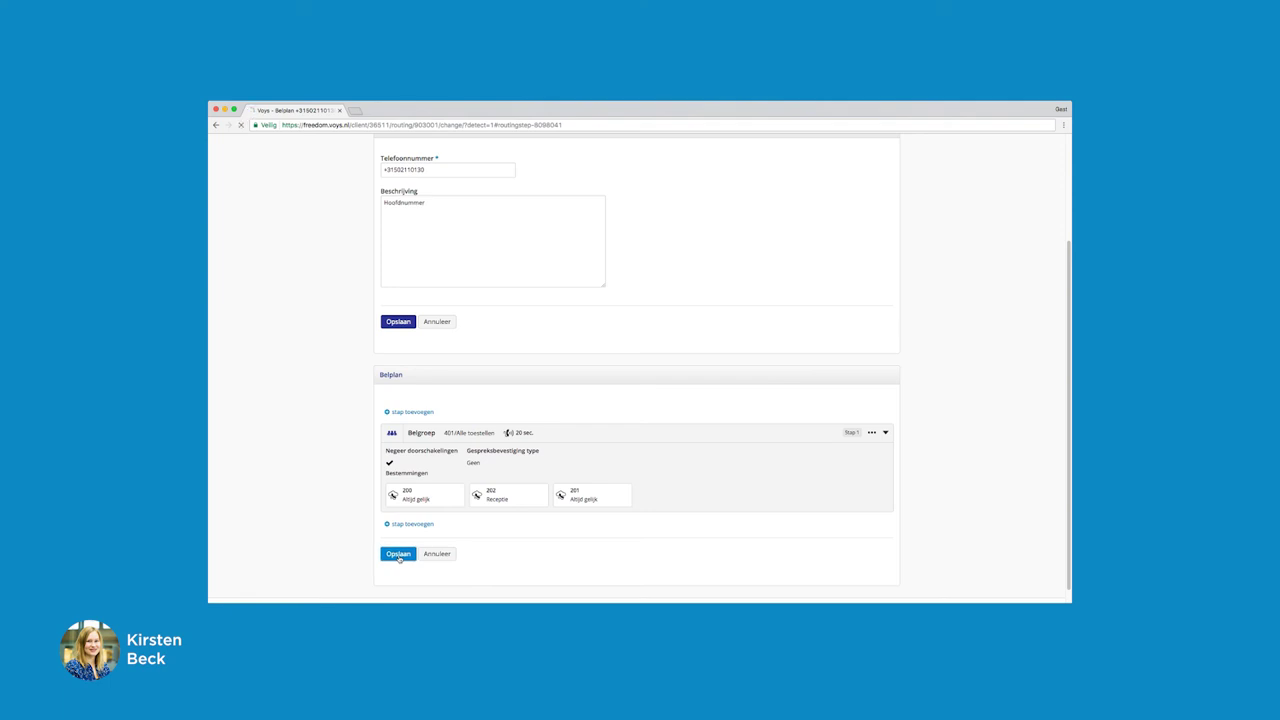